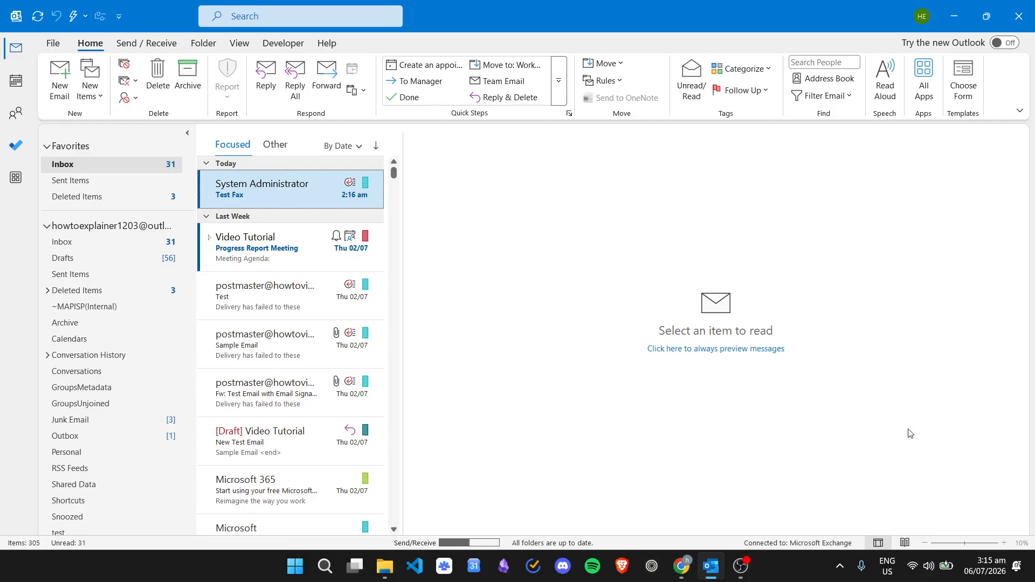
Confirm Wi-Fi is connected to TP-Link_455C_5G, then bring up Outlook's Send / Receive commands.
left_click(920, 573)
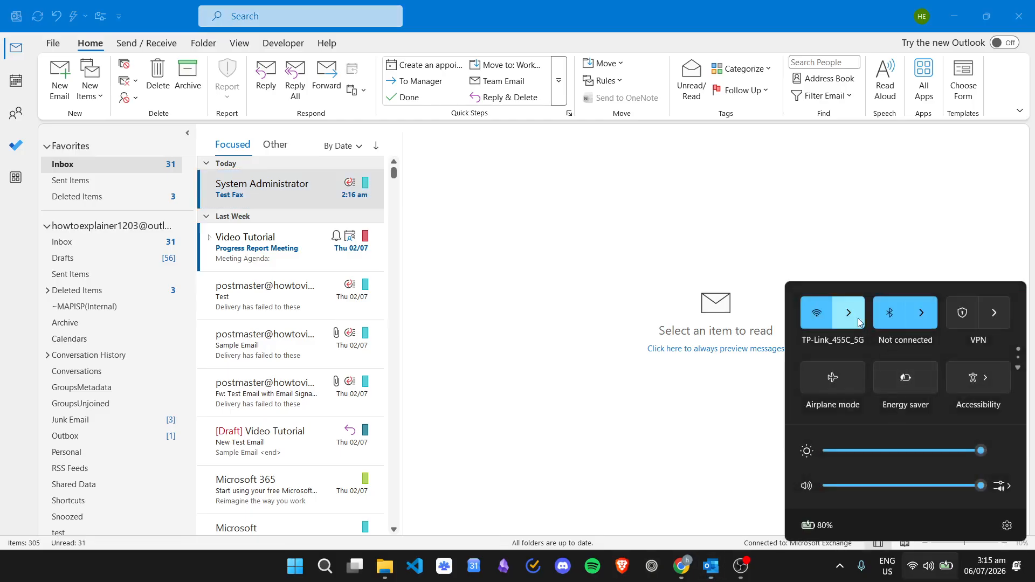
left_click(858, 321)
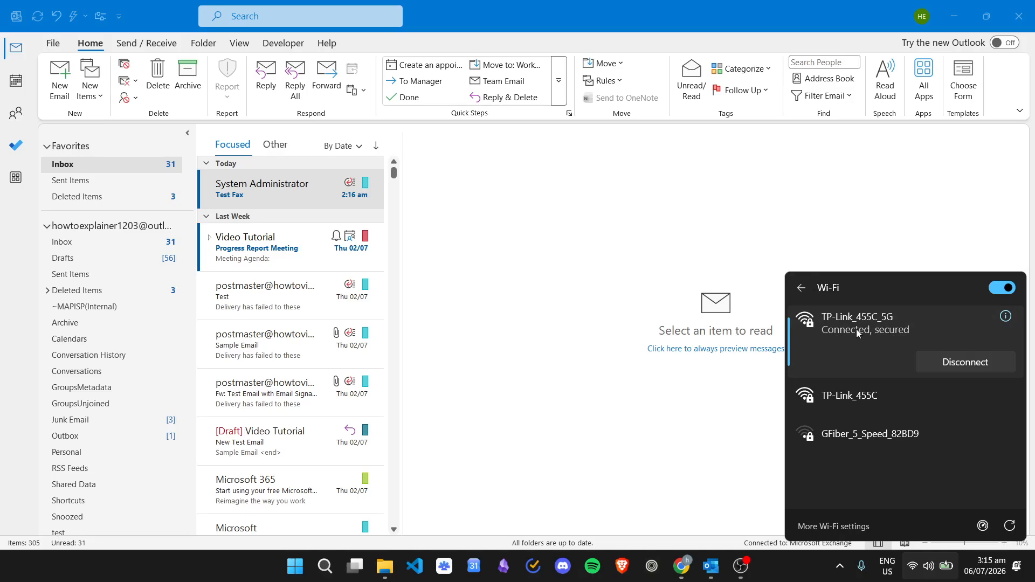
left_click(678, 383)
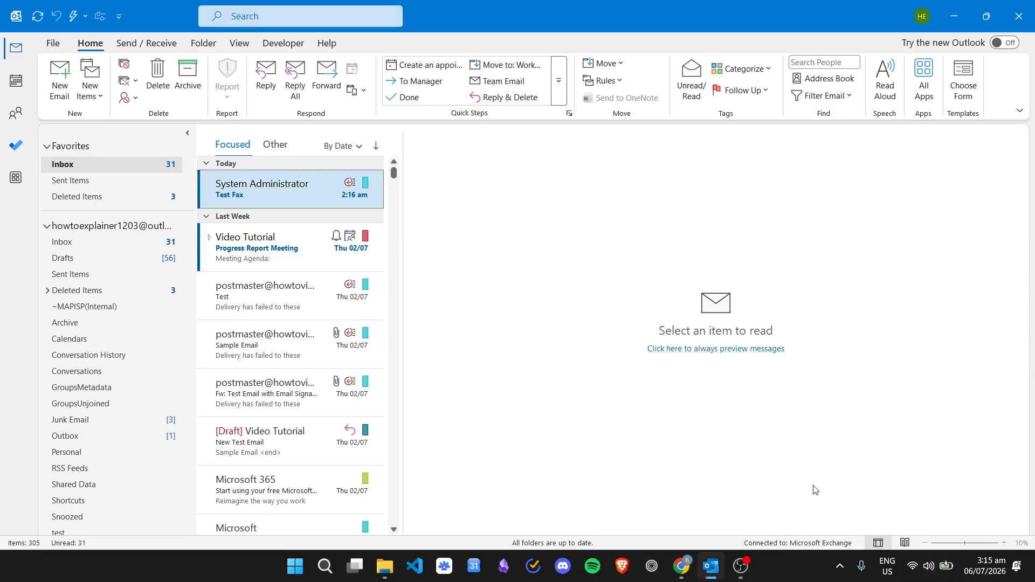
left_click(145, 43)
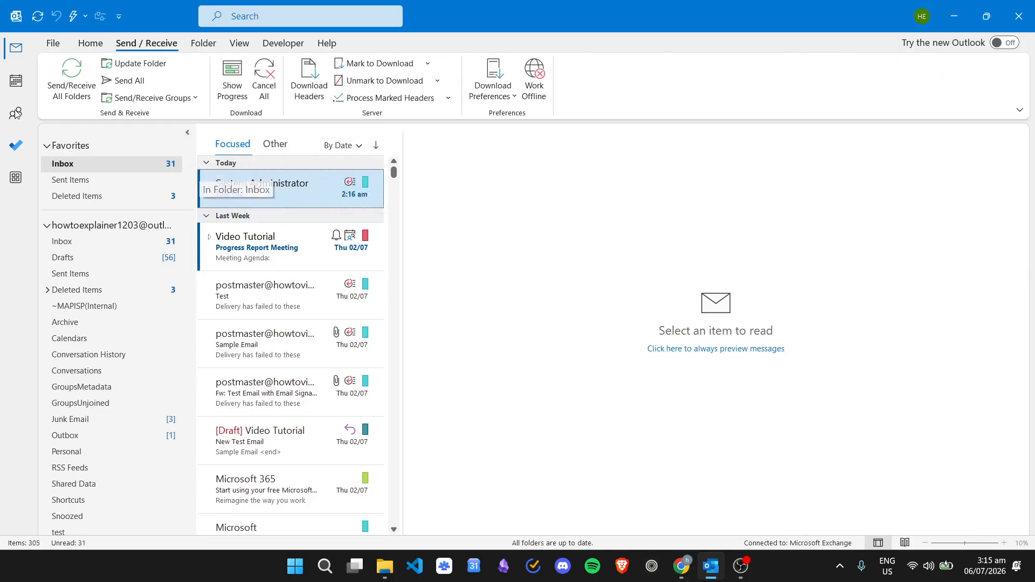
Send/Receive all folders, then turn Work Offline on and off to reconnect to Exchange.
left_click(72, 75)
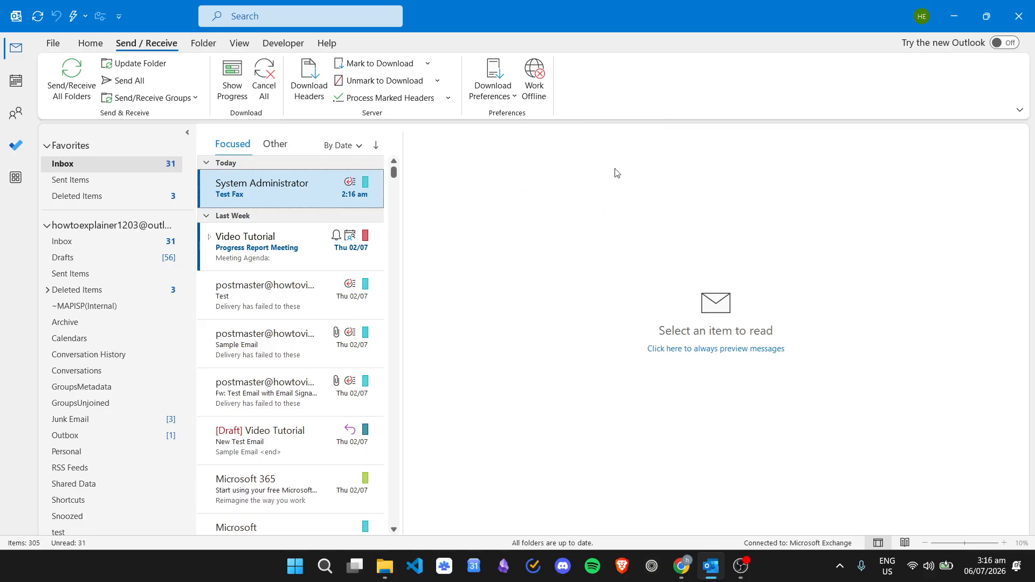
left_click(544, 84)
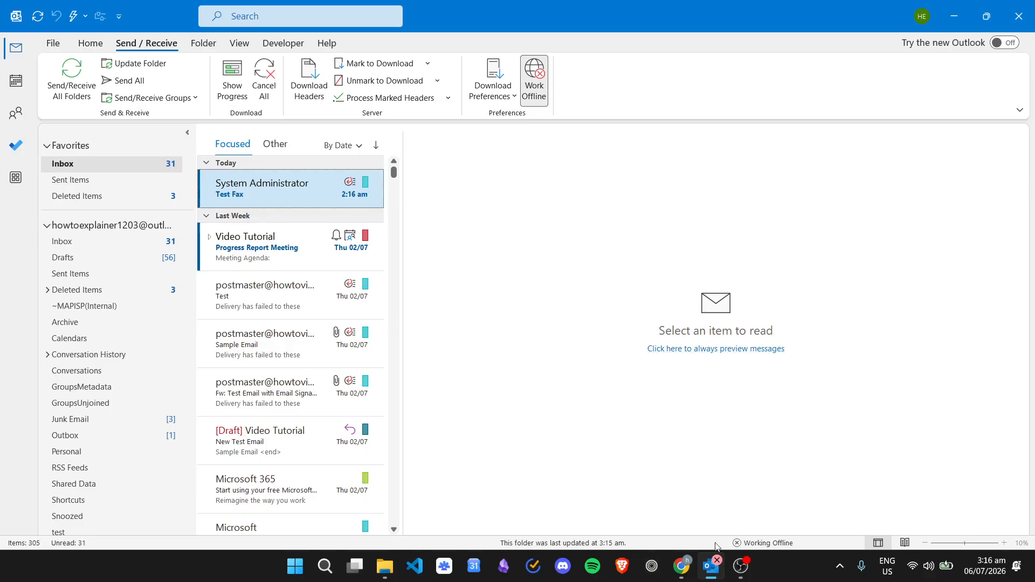
mouse_move(713, 568)
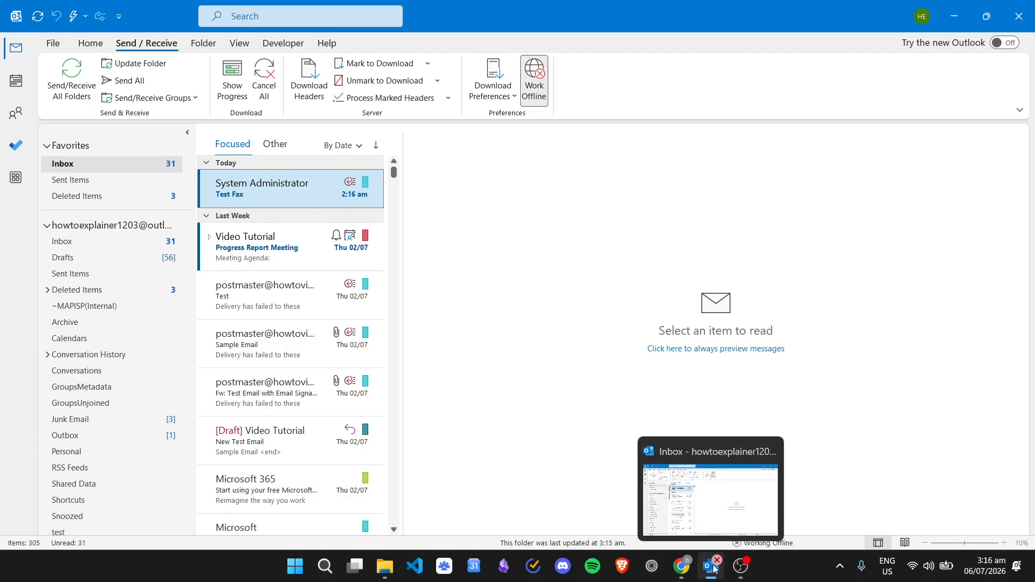
left_click(535, 79)
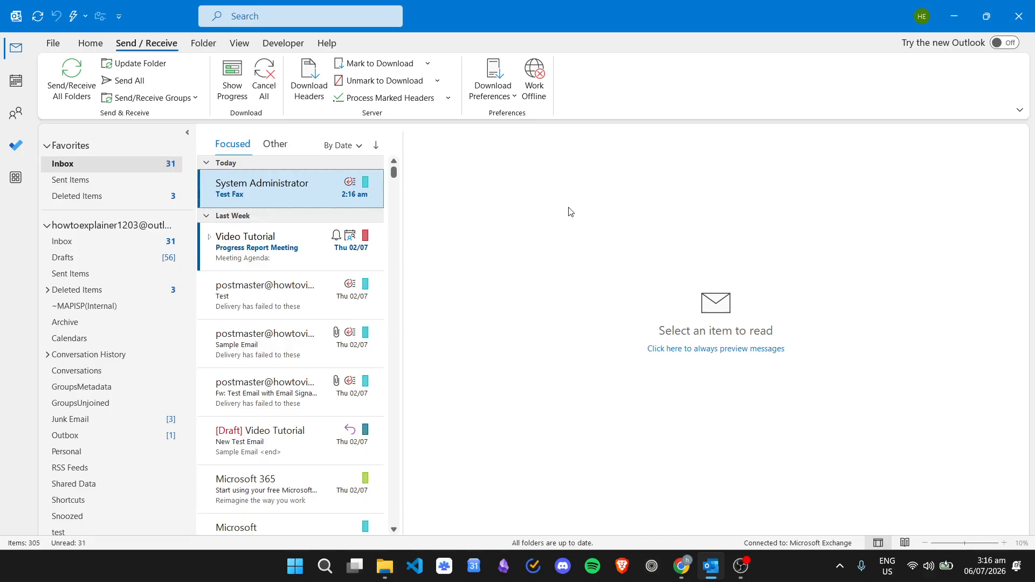
In Account Settings, look through the six accounts, then remove the third one and confirm.
left_click(49, 44)
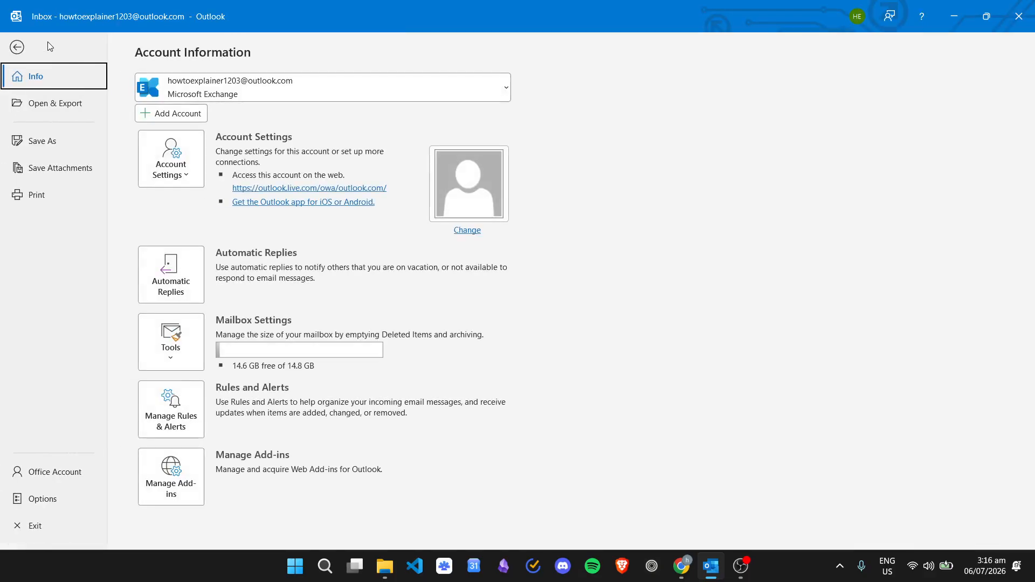
left_click(186, 154)
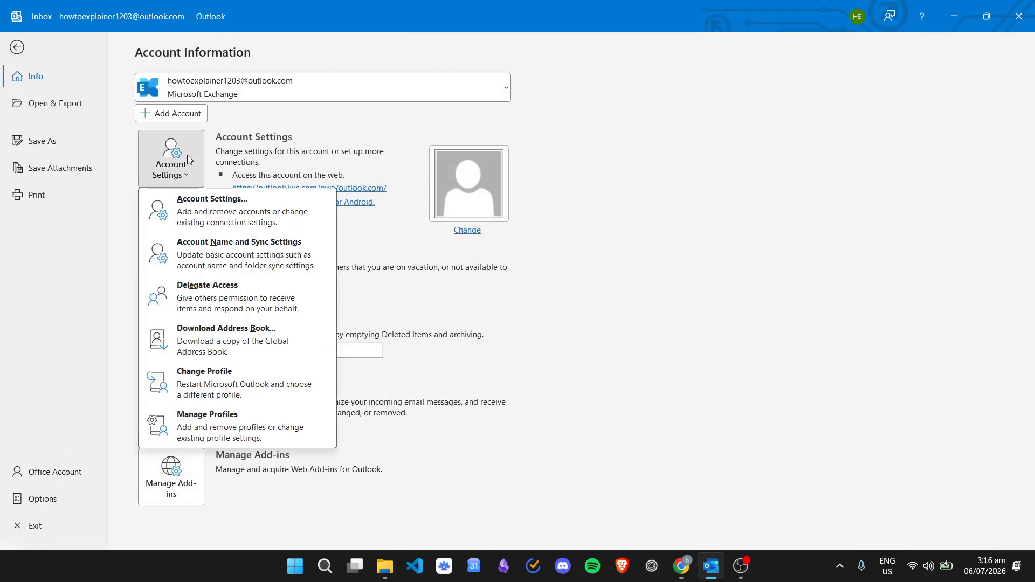
left_click(225, 225)
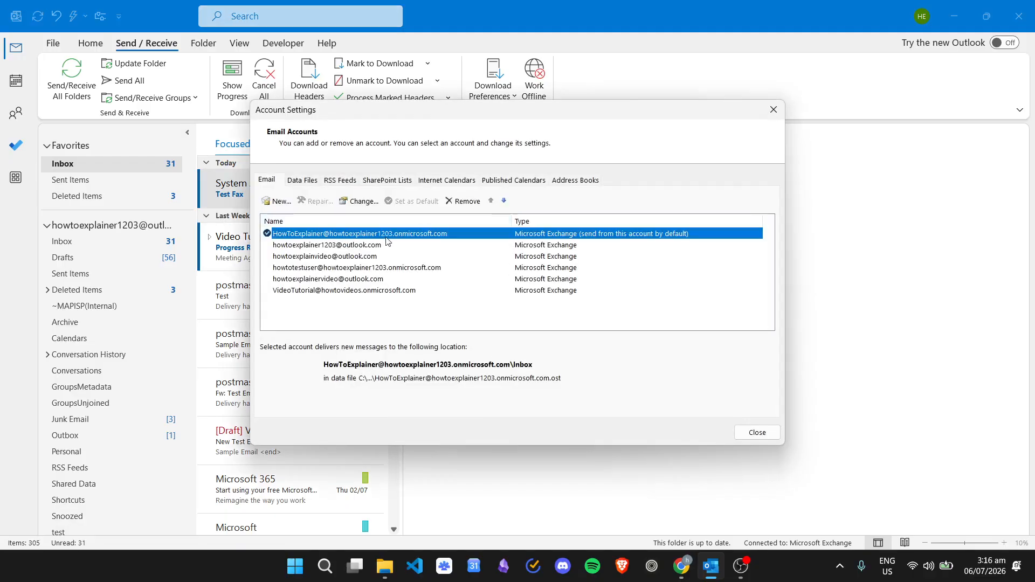
left_click(386, 256)
left_click(395, 279)
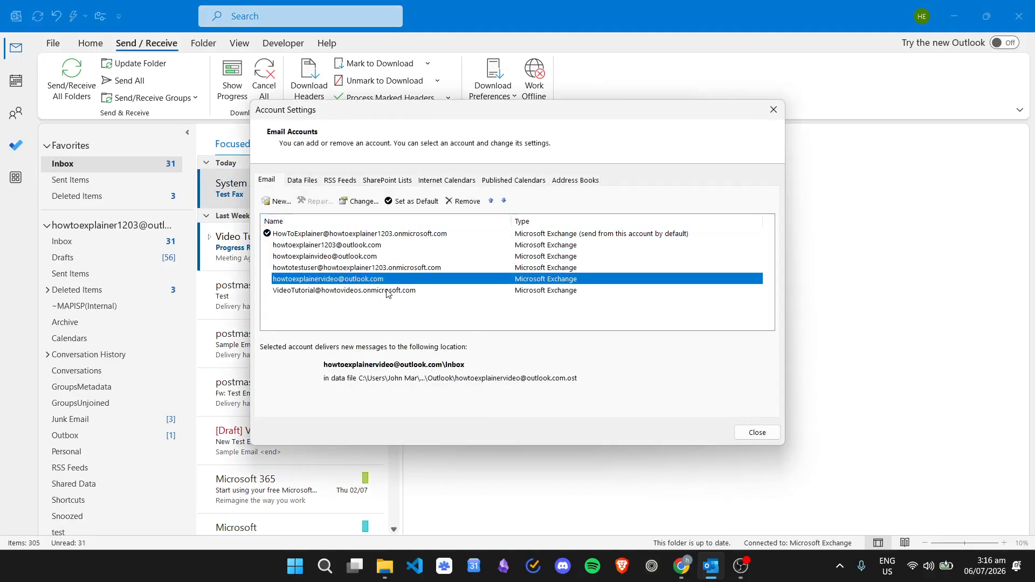
left_click(382, 269)
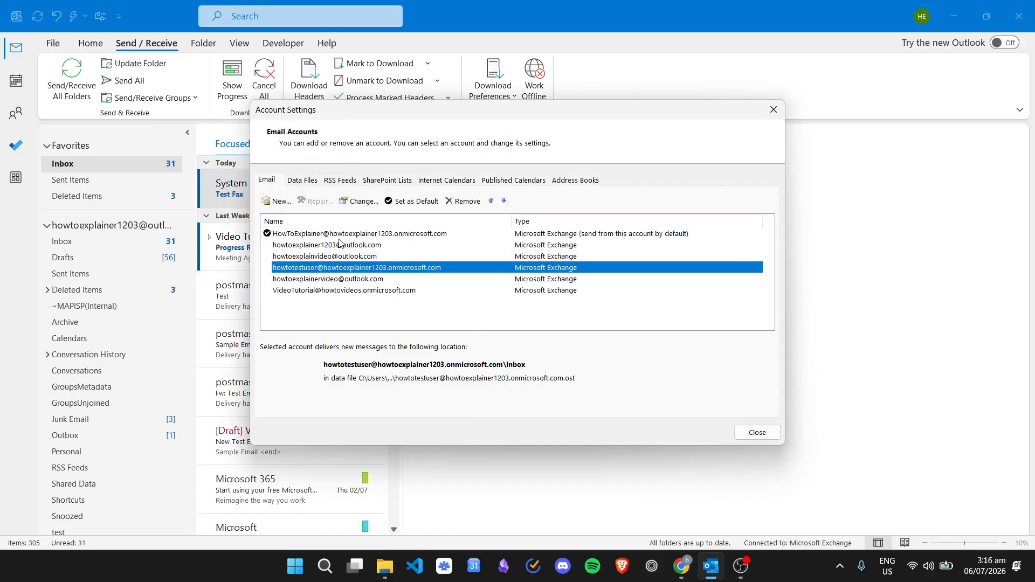
left_click(384, 233)
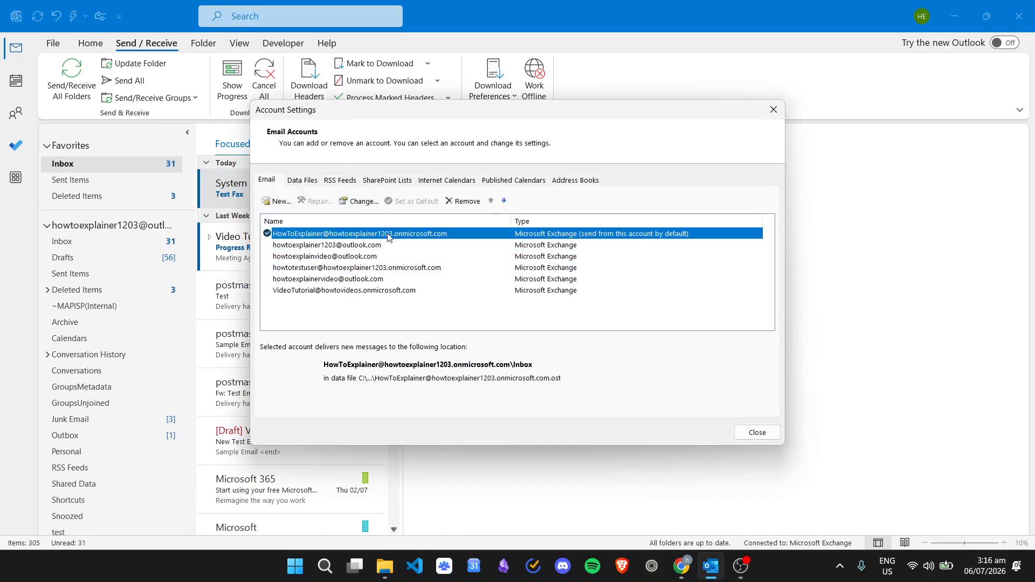
left_click(388, 246)
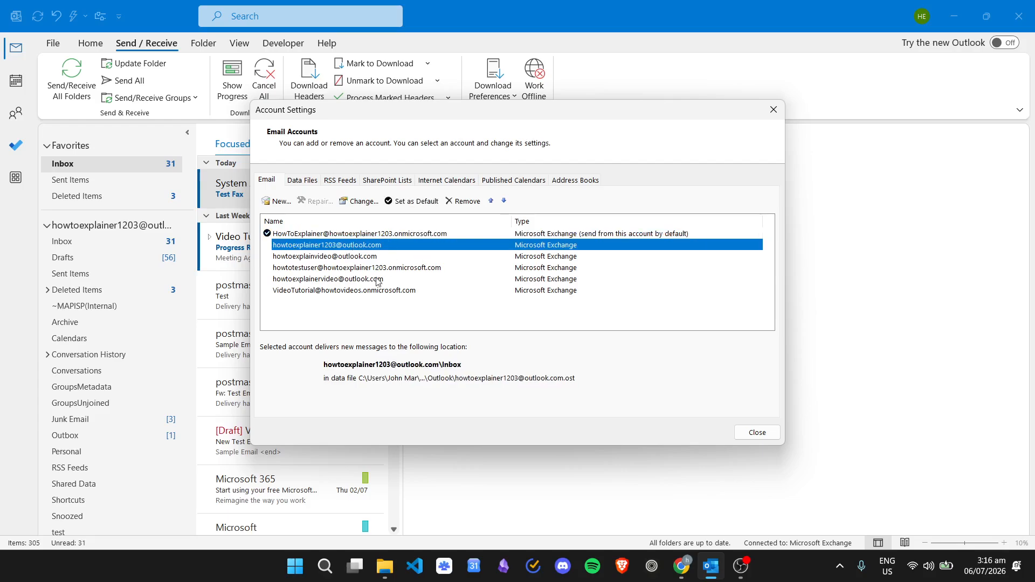
left_click(351, 258)
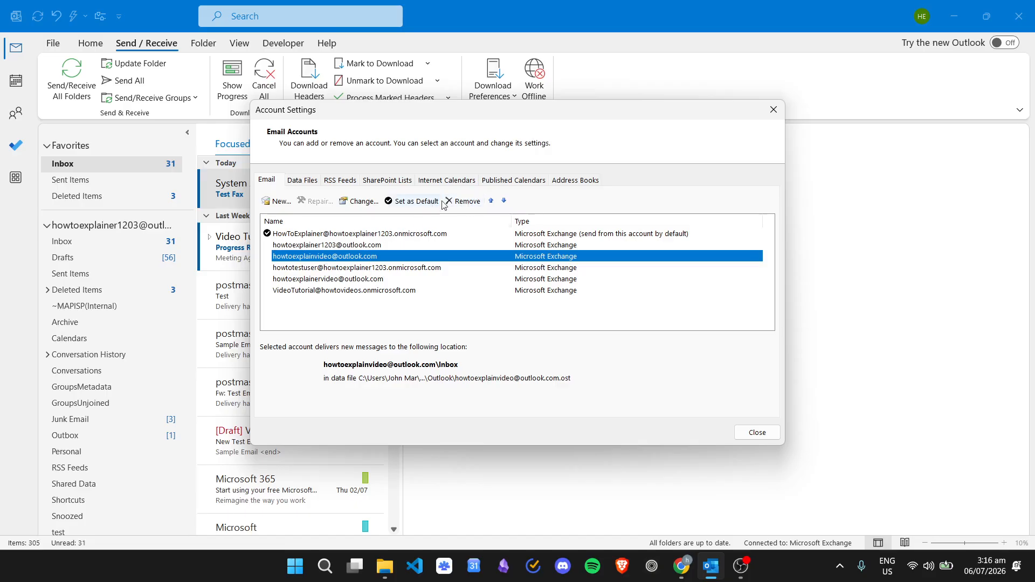
left_click(464, 201)
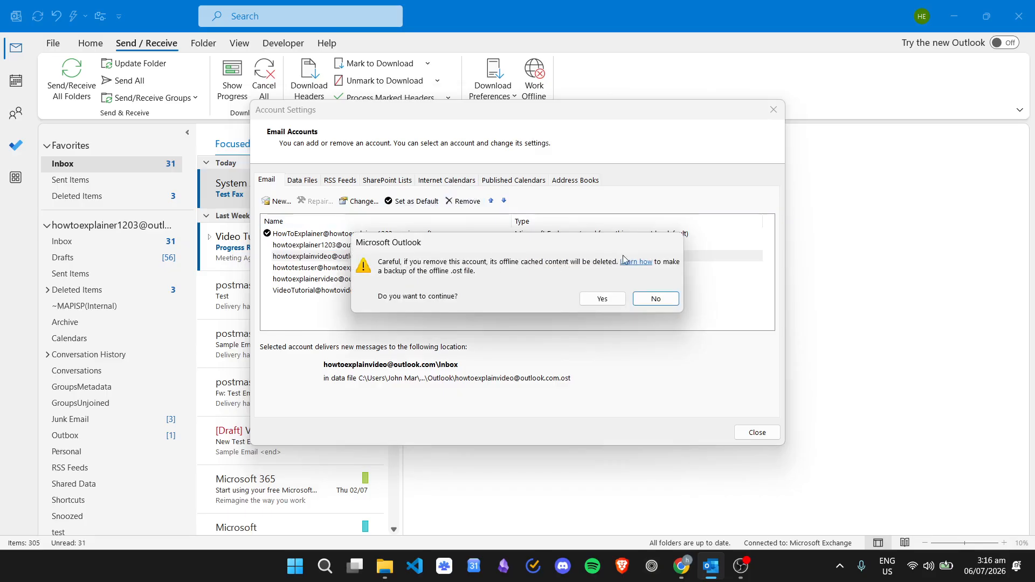
left_click(617, 298)
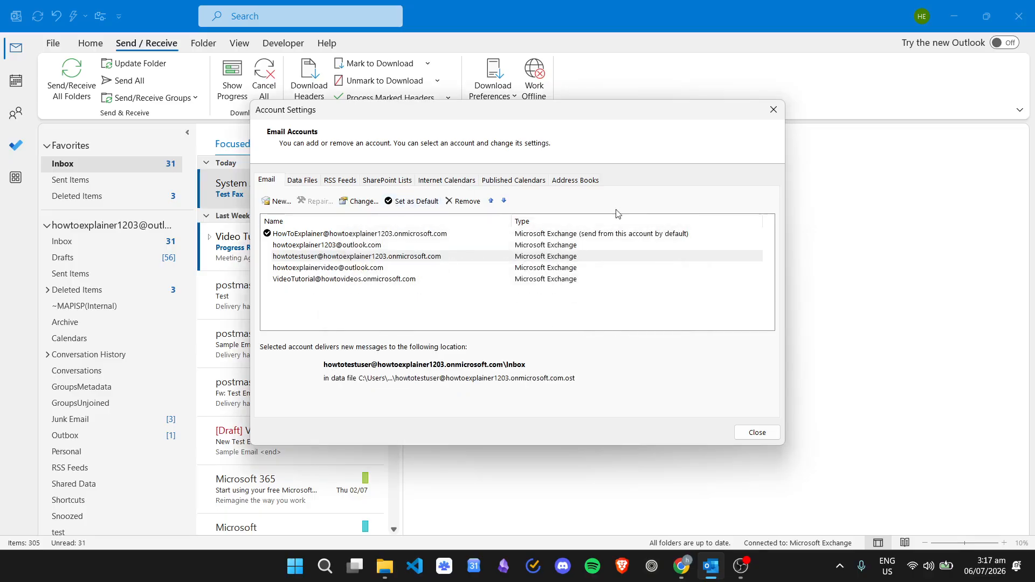
Add a new email account by entering its address and connecting it.
left_click(277, 202)
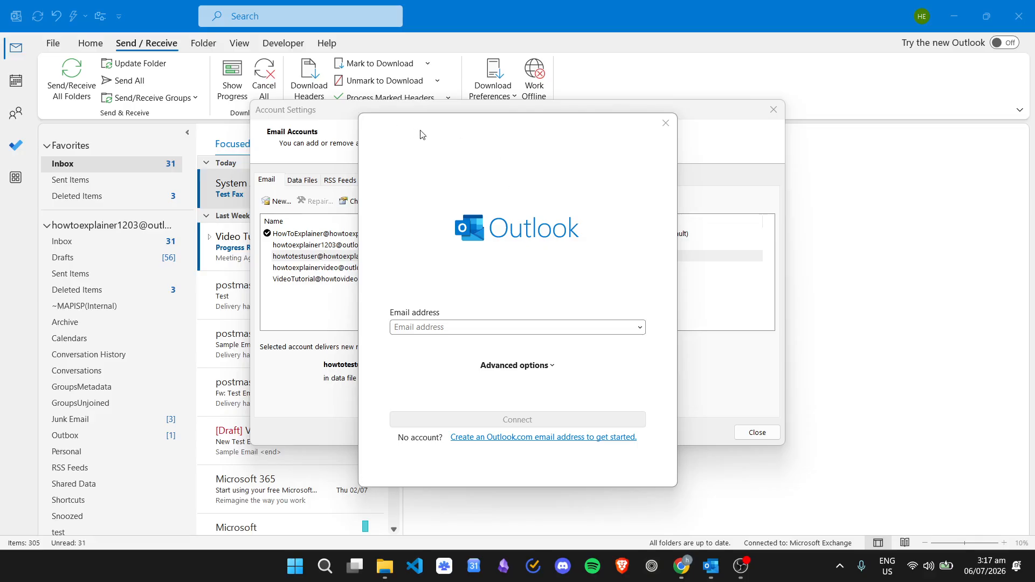
left_click(471, 327)
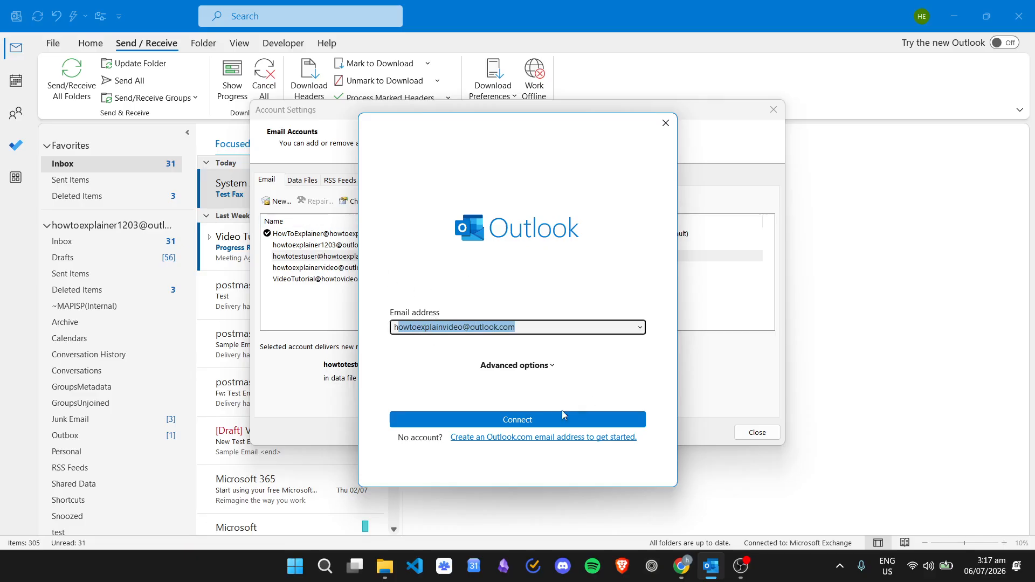
left_click(533, 422)
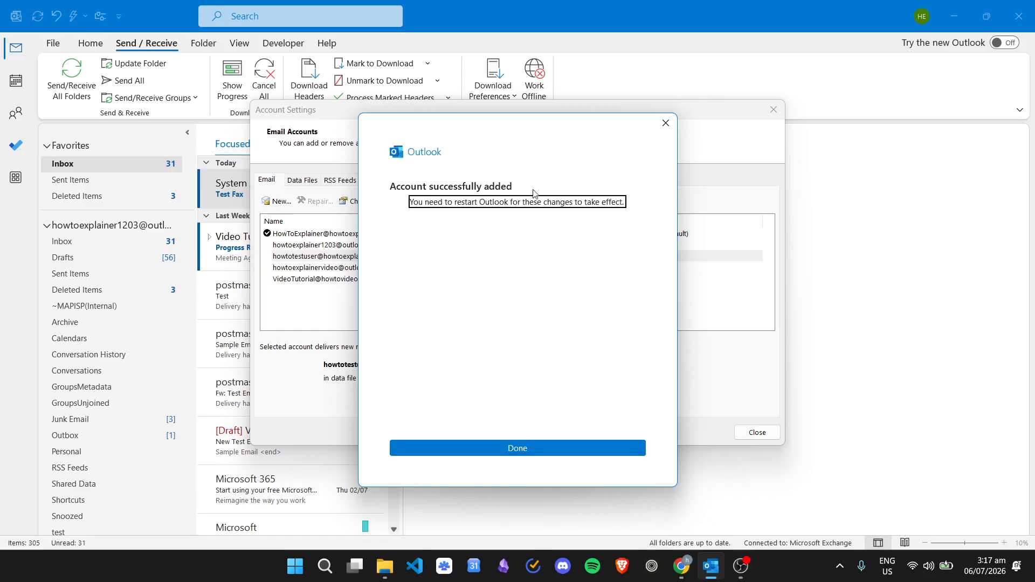
Acknowledge the account was added, close Account Settings and exit Outlook.
left_click(590, 452)
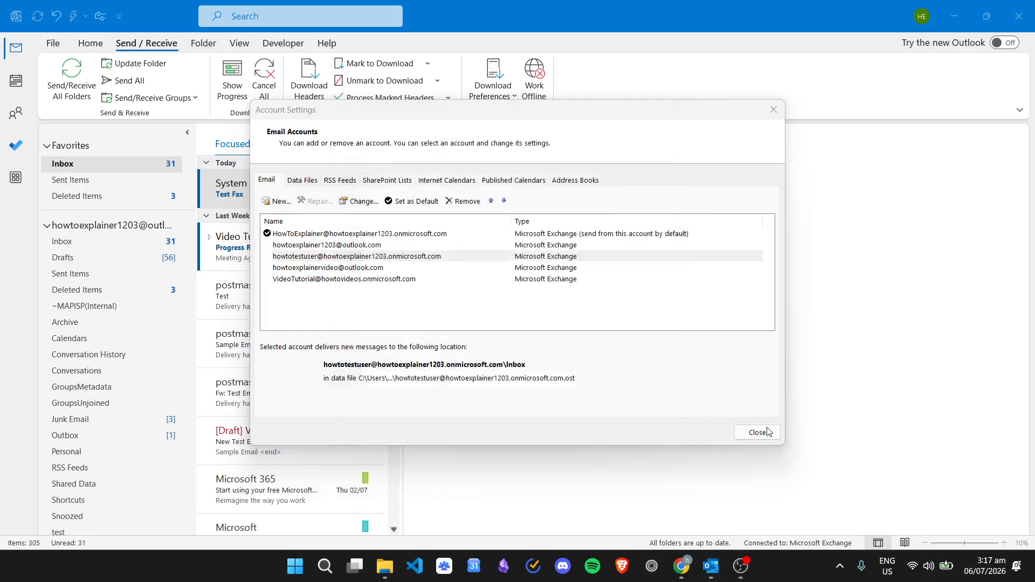
left_click(757, 432)
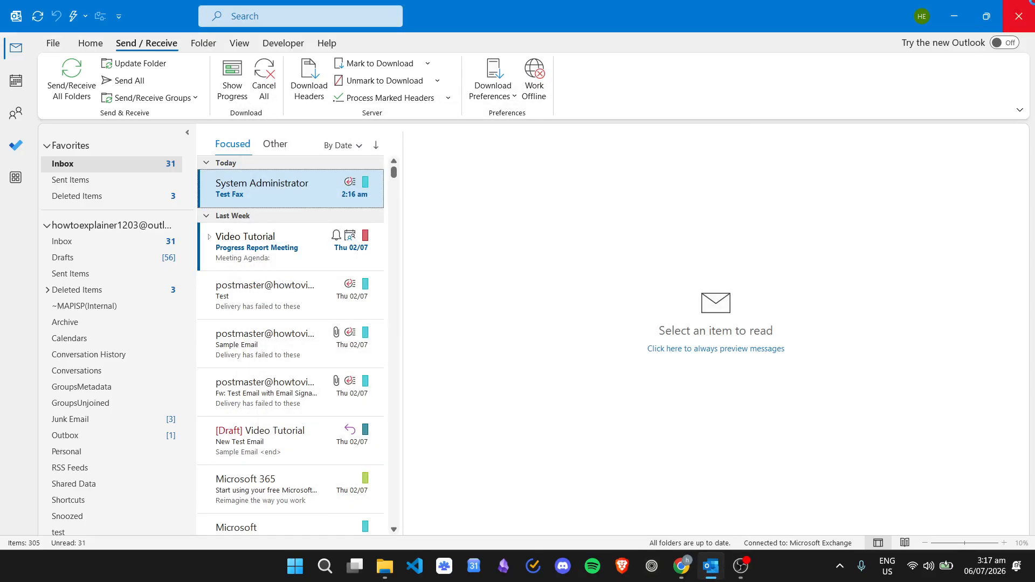
left_click(1019, 15)
Relaunch Outlook (classic) from Windows search to show the inbox again.
left_click(343, 565)
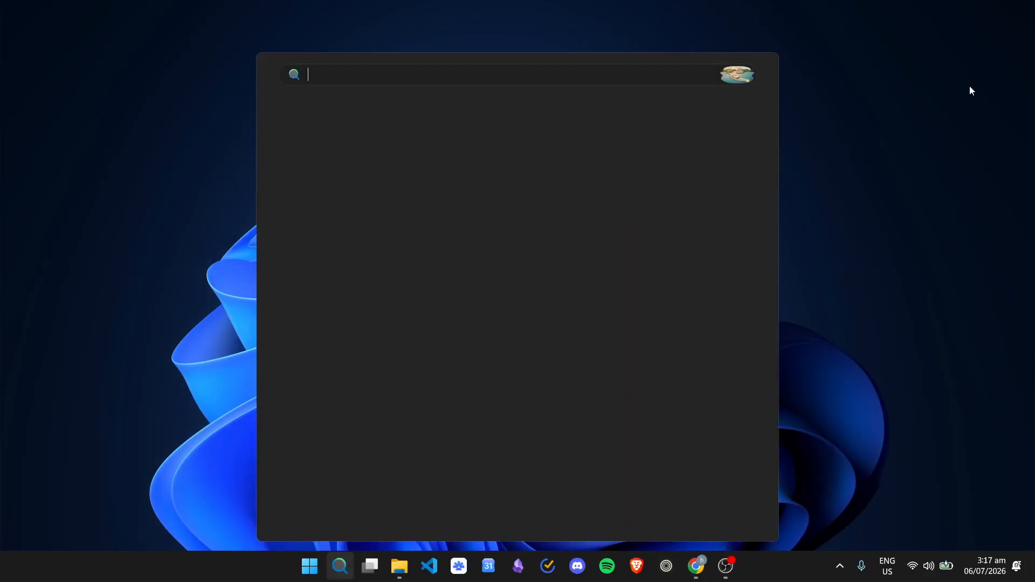
left_click(944, 191)
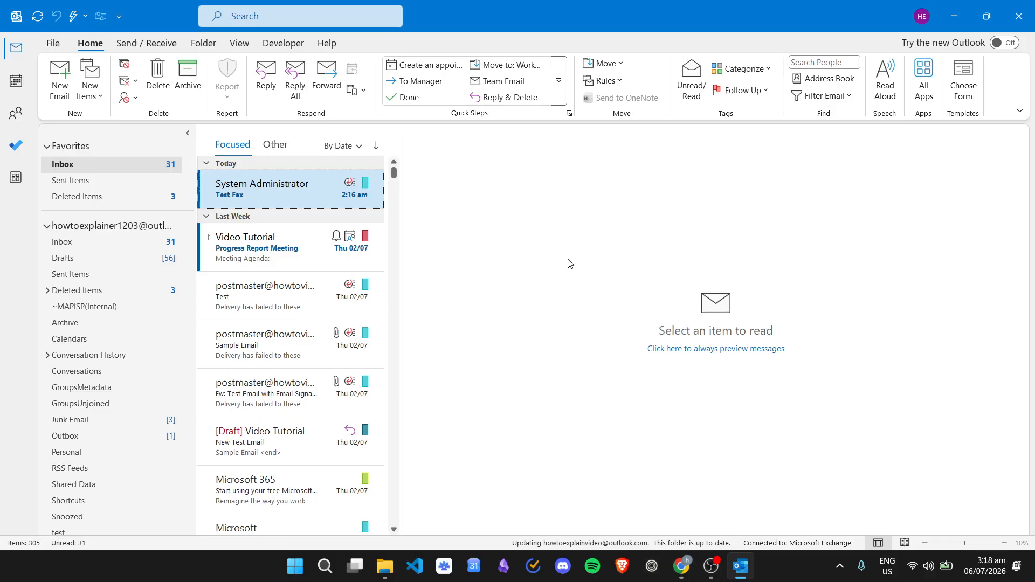
Collapse the first account's folders, then make the fourth, outlook.com account the default sending account.
left_click(45, 226)
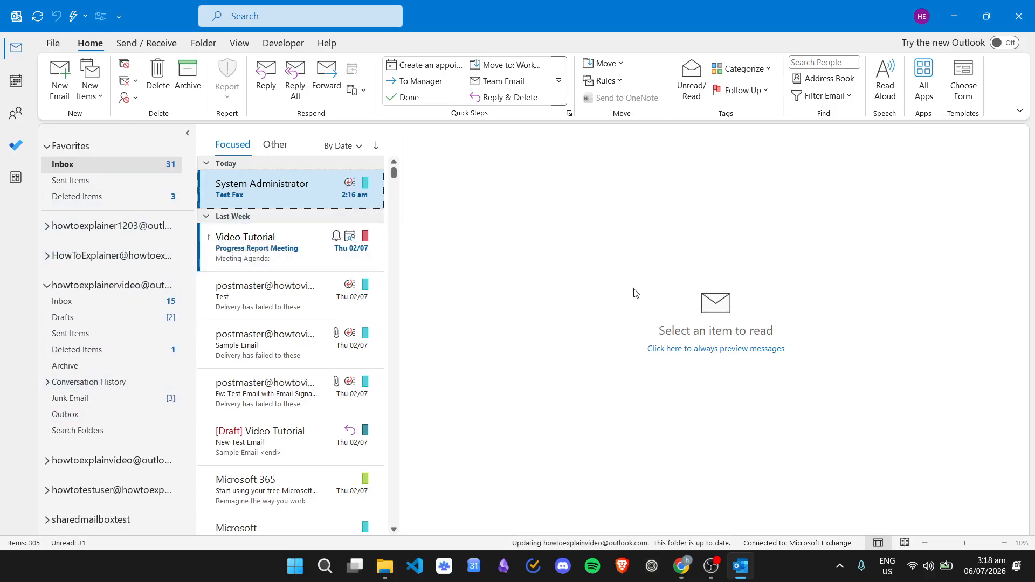
left_click(63, 46)
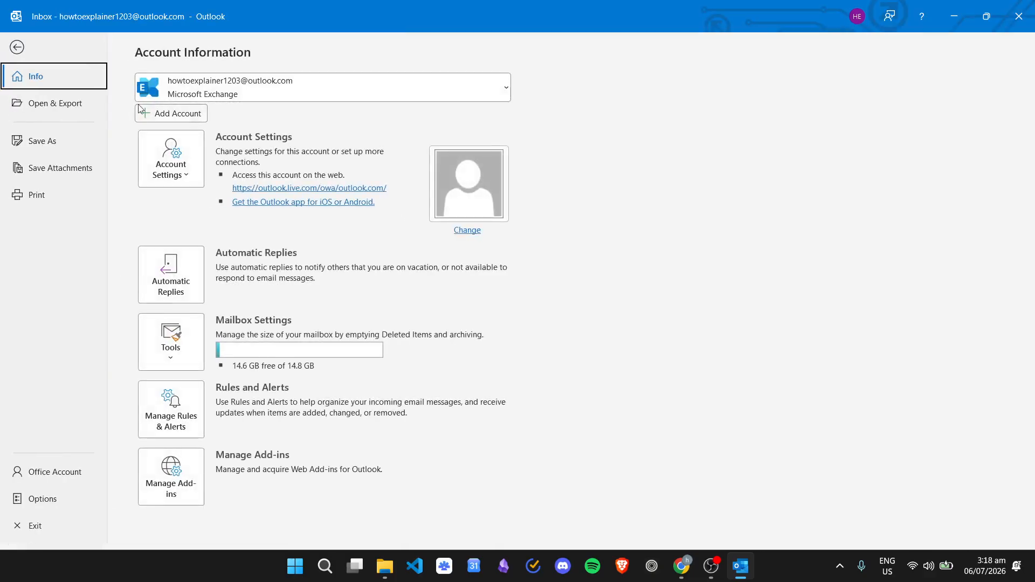
left_click(191, 162)
left_click(225, 214)
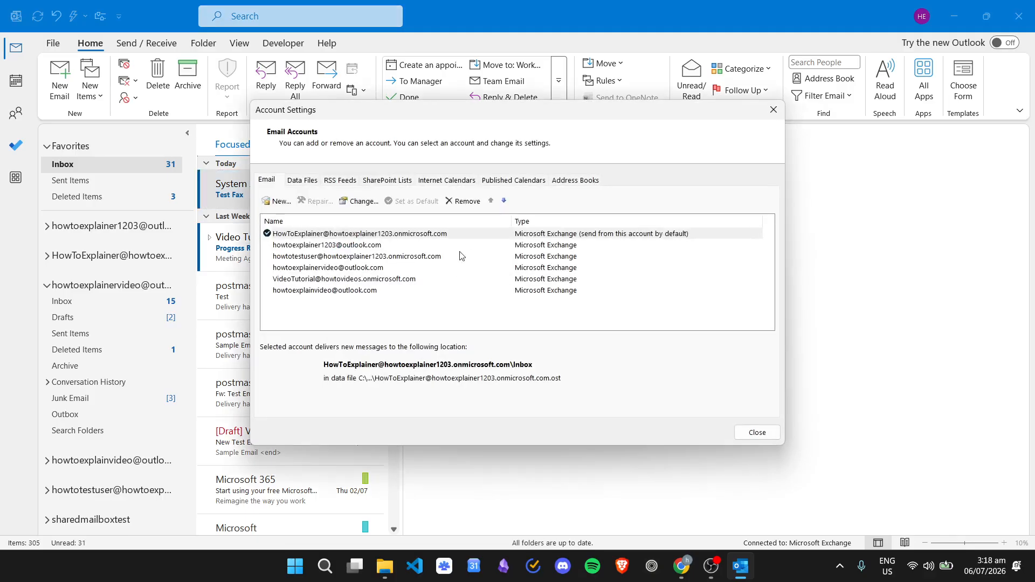
left_click(335, 246)
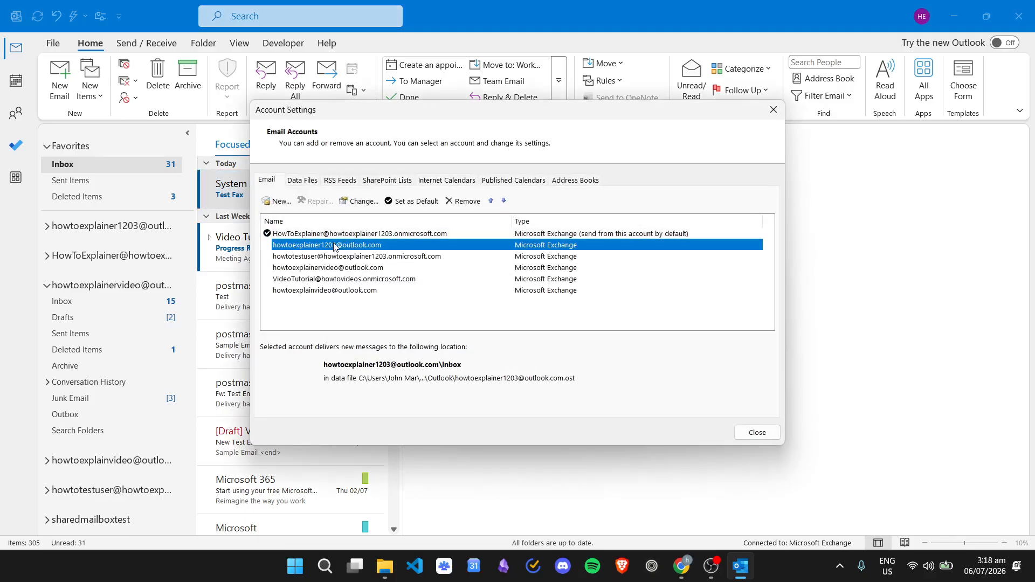
left_click(333, 270)
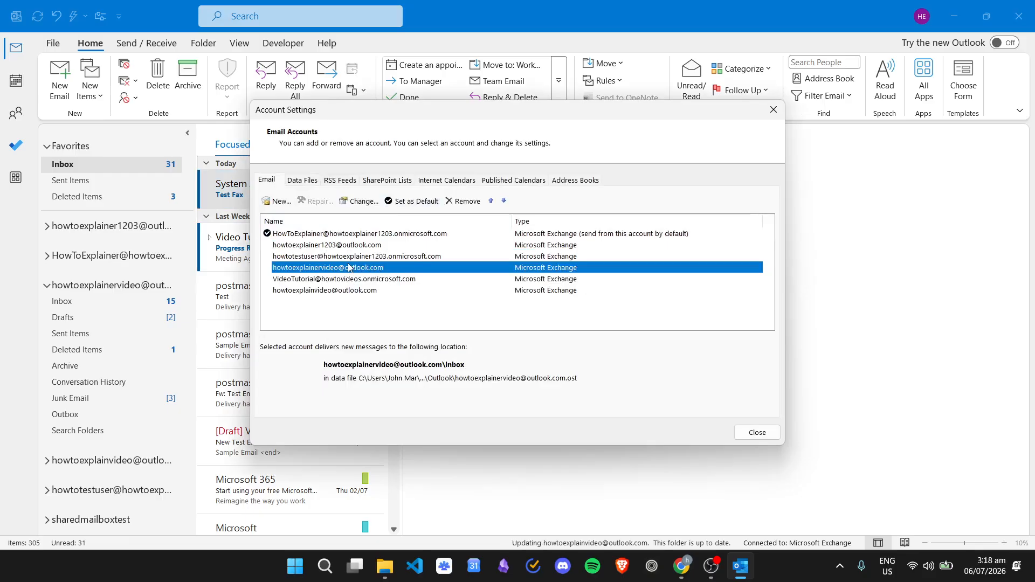
left_click(416, 202)
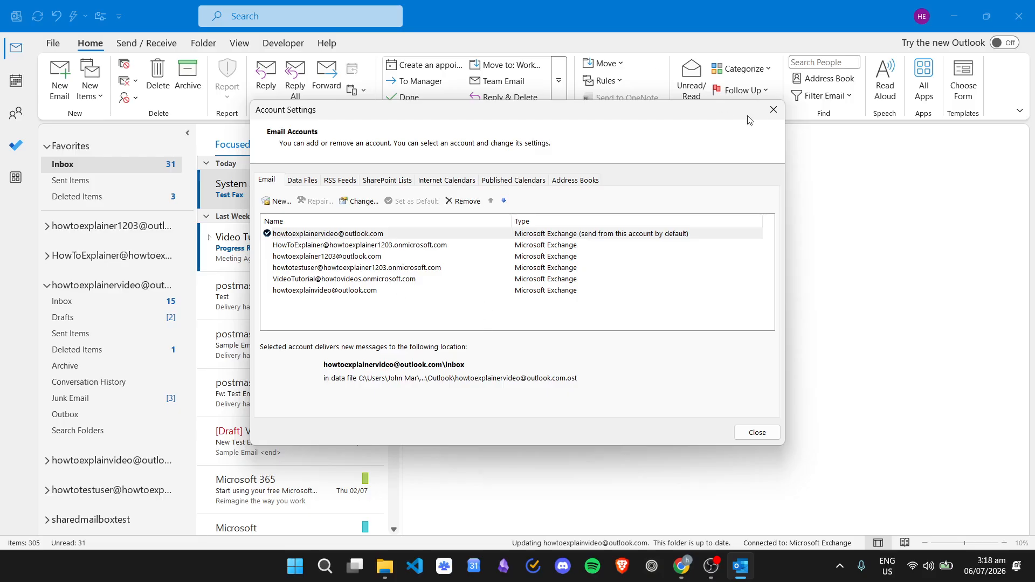
left_click(773, 112)
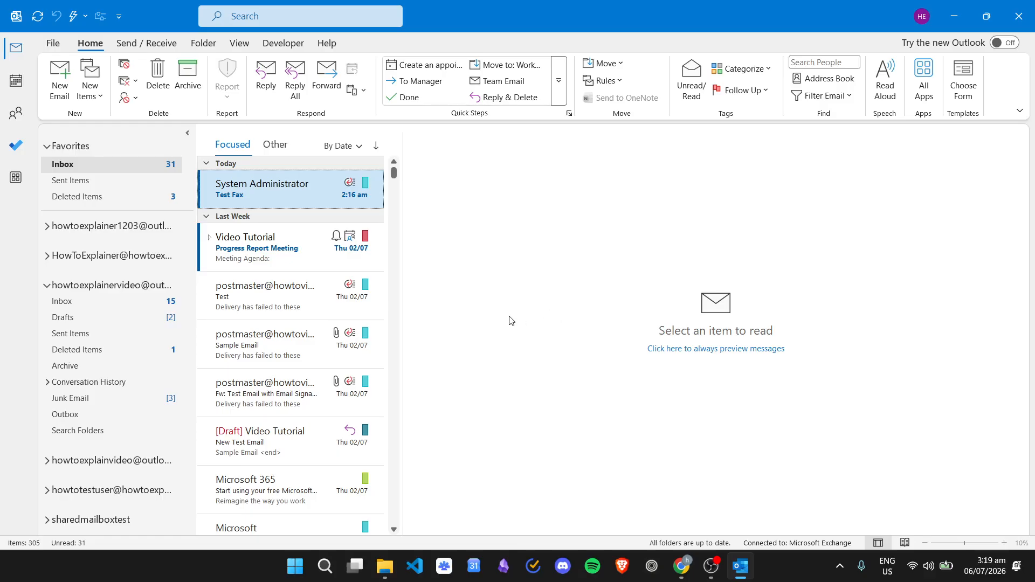
Open Control Panel by searching 'control Panel' in Windows search.
left_click(325, 567)
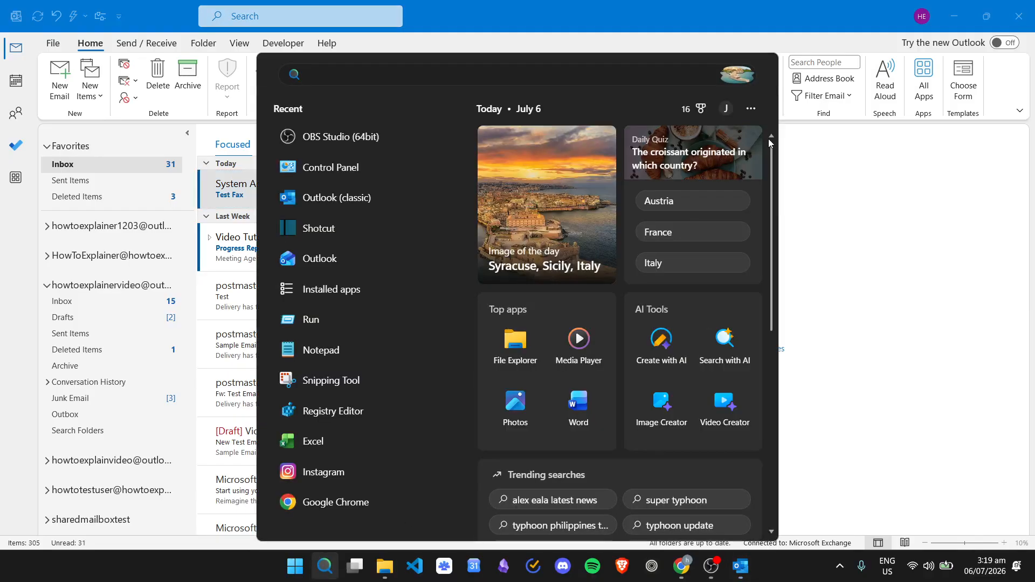
type("control Panel")
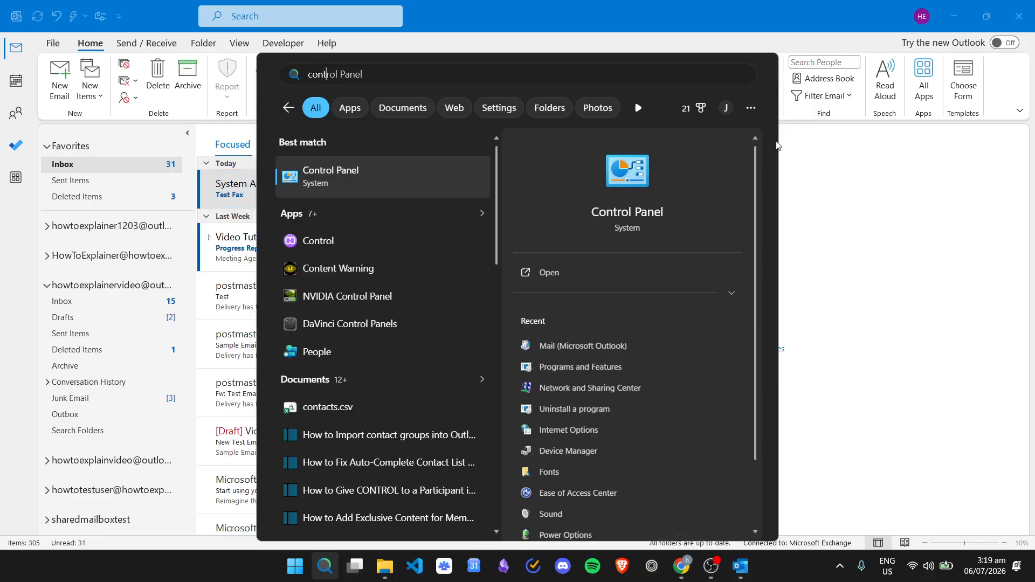
left_click(330, 178)
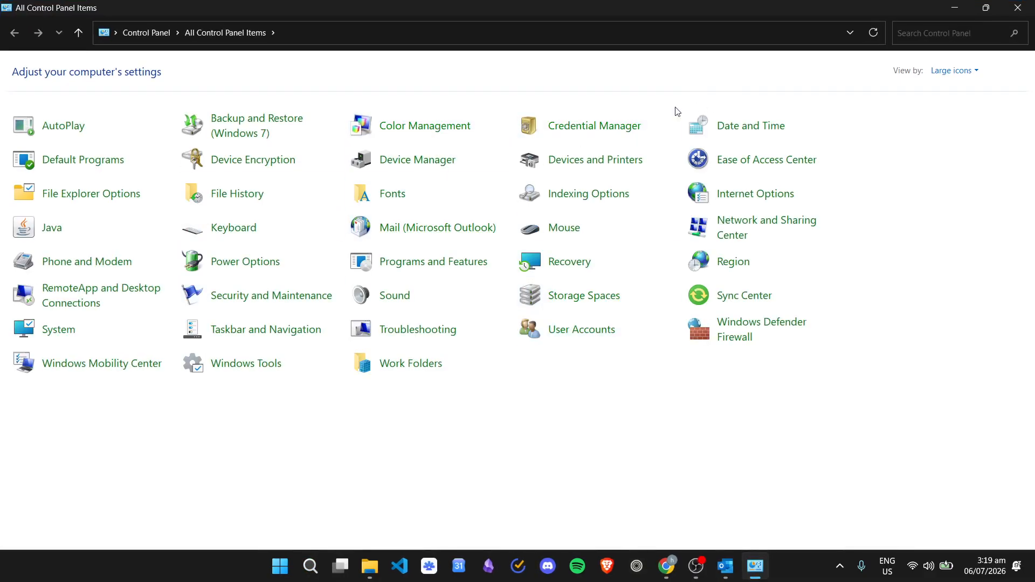
In Programs and Features, filter for 'microsoft' and choose Change on Microsoft 365 Apps for business - en-us.
left_click(455, 268)
left_click(940, 36)
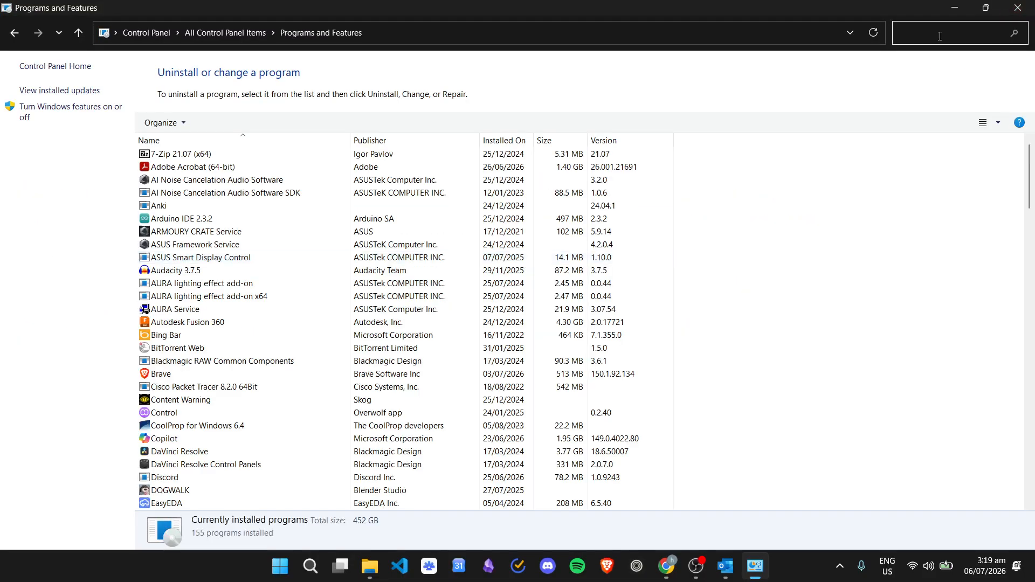
type("micros")
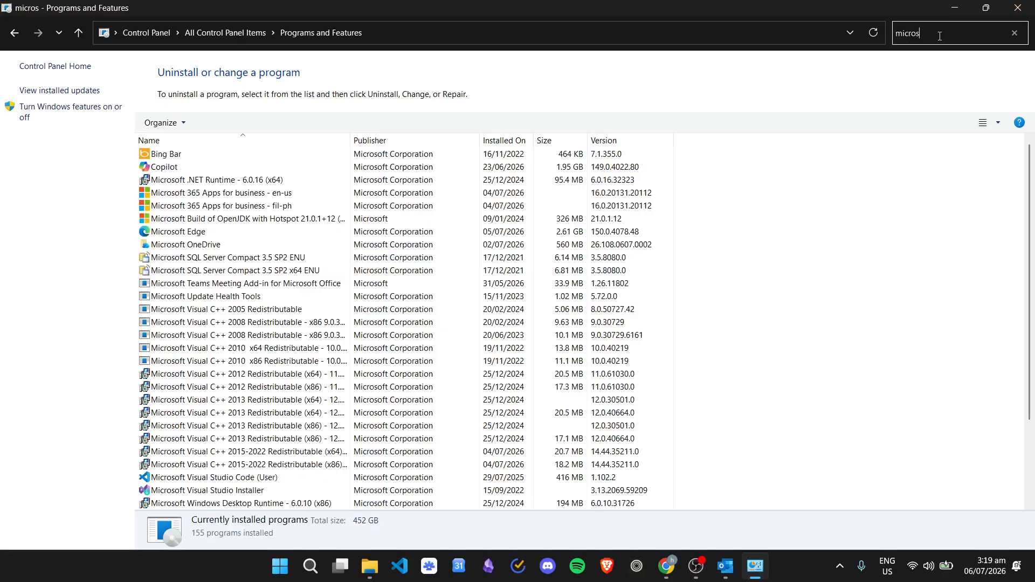
type("oft")
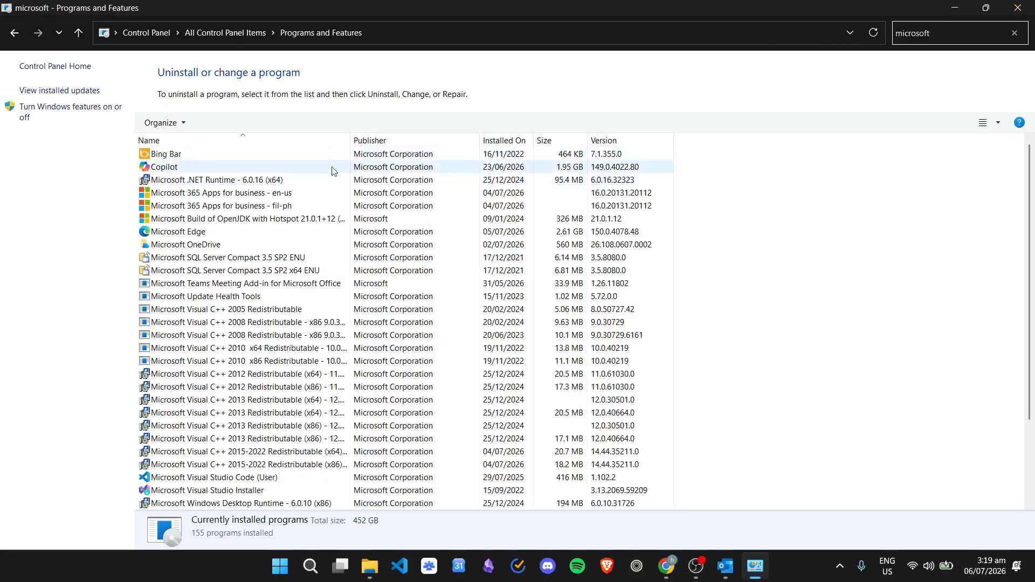
left_click(238, 194)
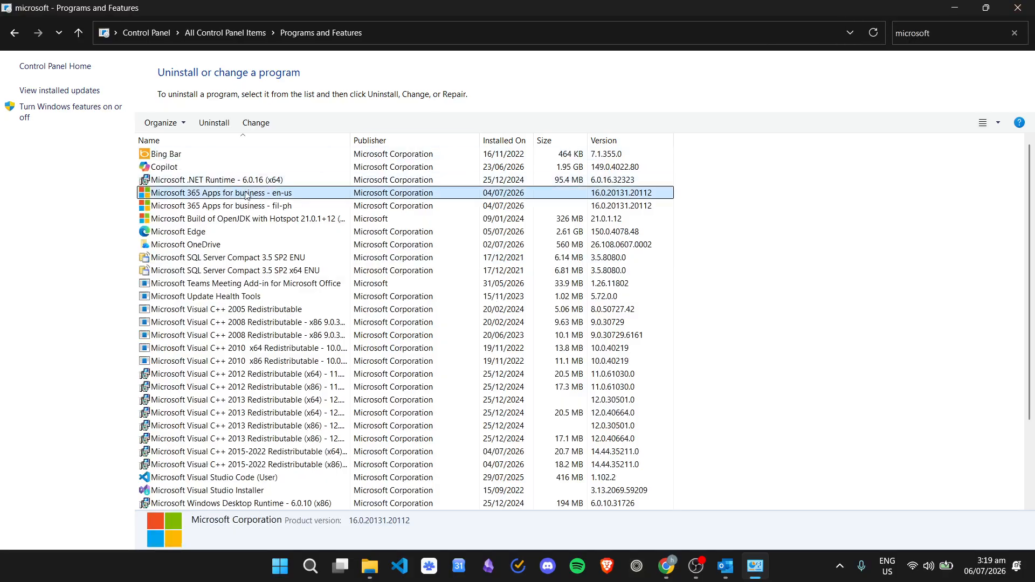
left_click(256, 122)
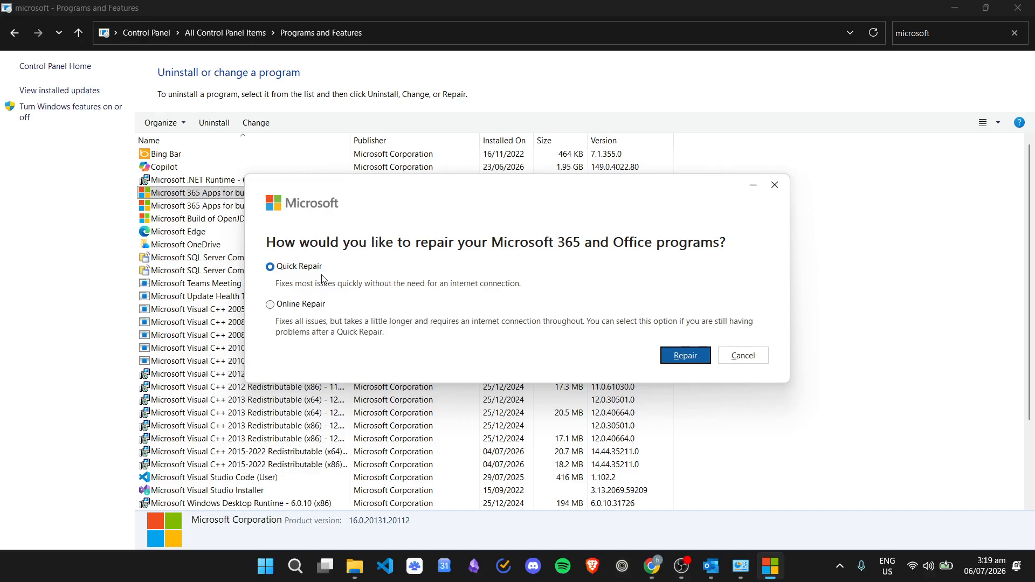
Select Online Repair, then close the repair dialog without starting a repair.
left_click(306, 306)
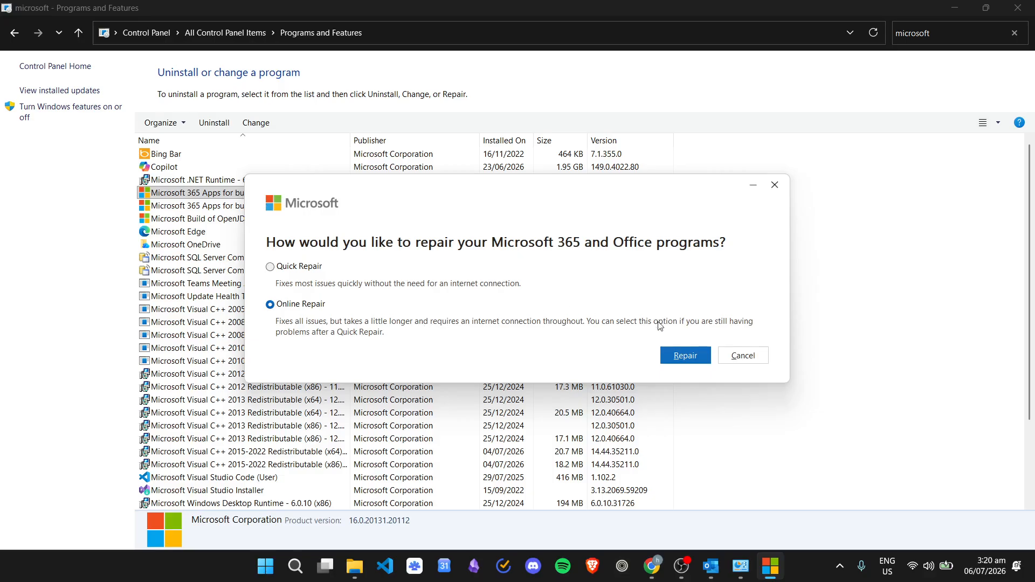
left_click(775, 185)
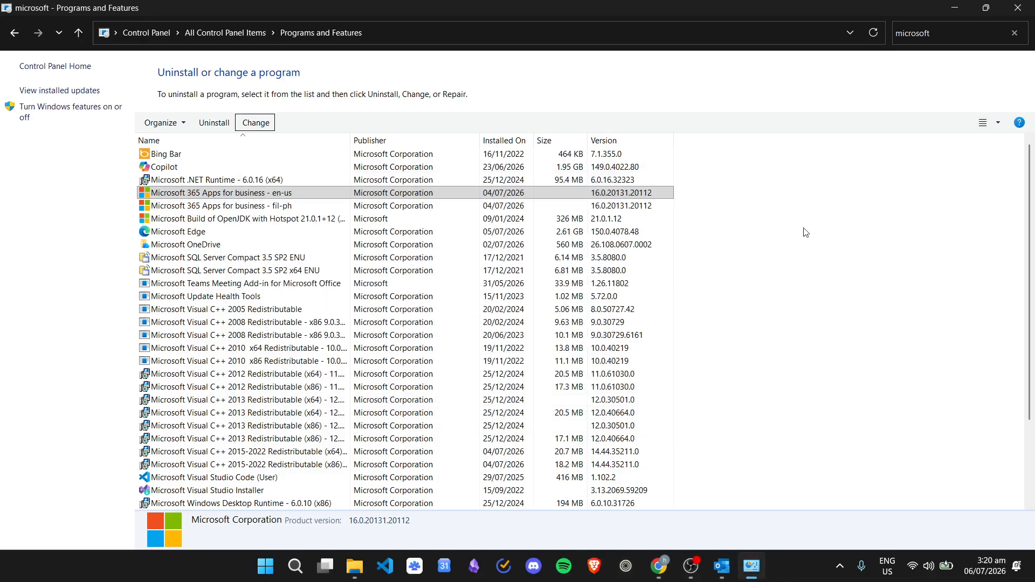